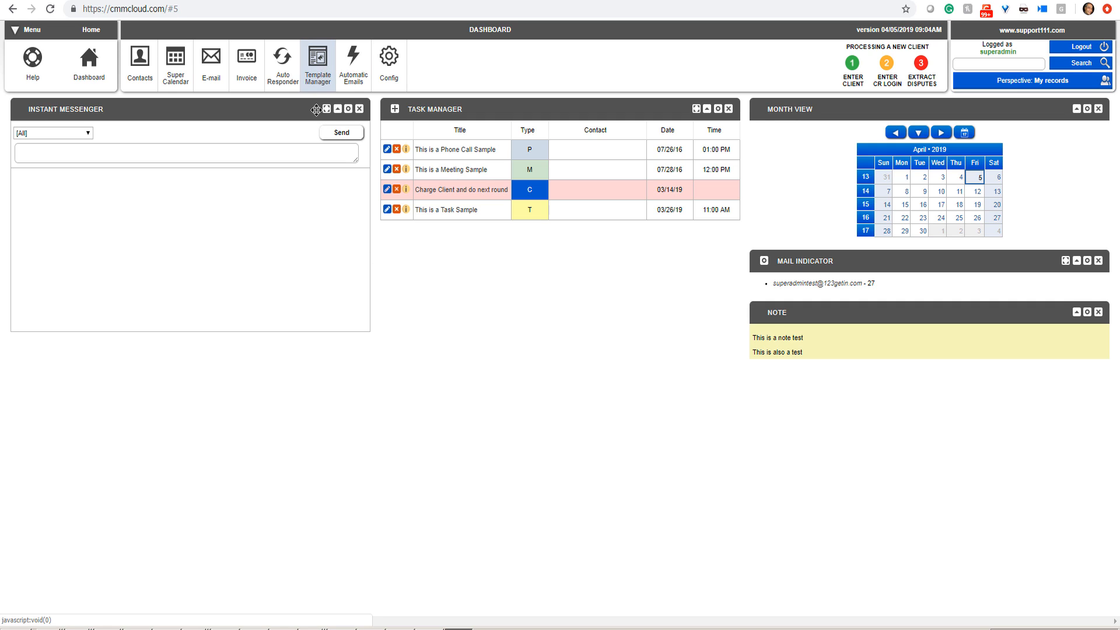
Step: Open the SAMPLE AGREEMENT FOR PORTAL [[AGREEMENT]] template from the AGREEMENTS category of the Template Manager
left_click(322, 69)
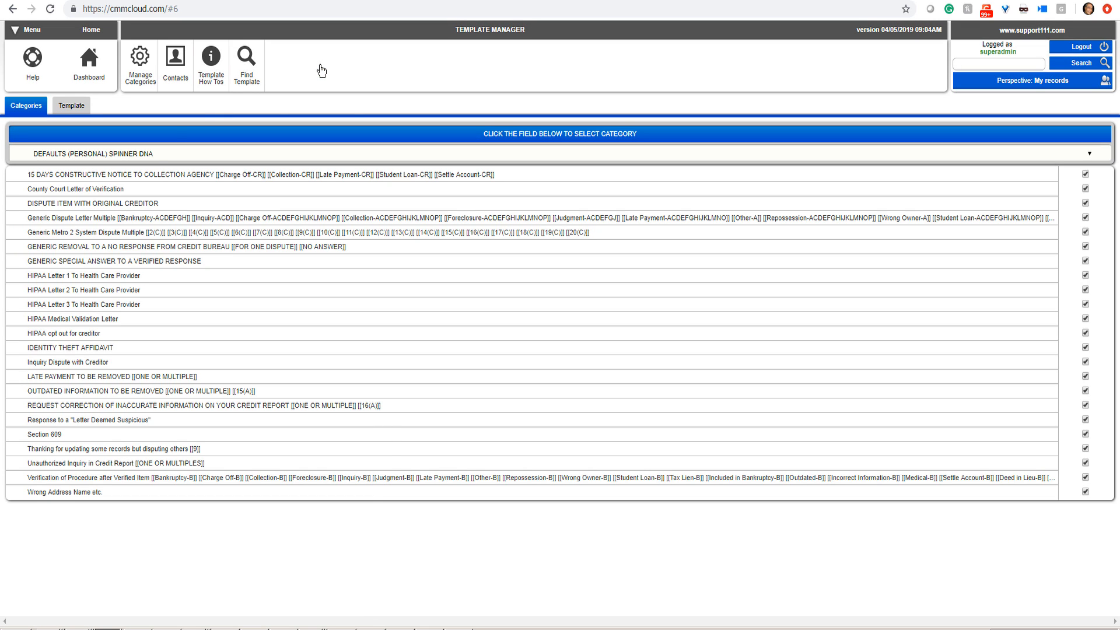
left_click(151, 154)
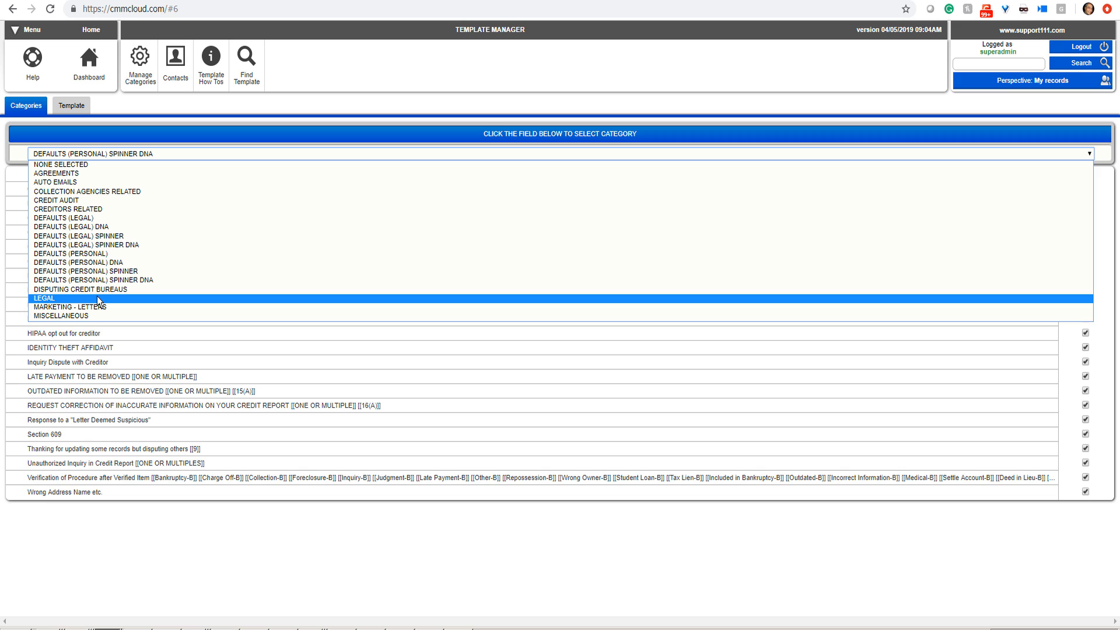
left_click(108, 175)
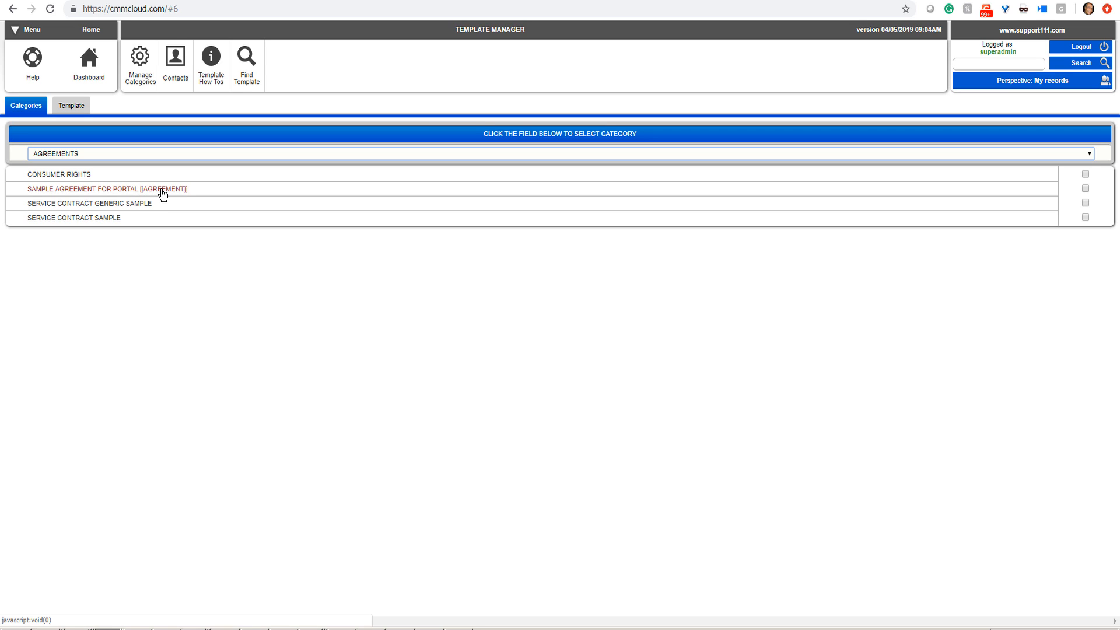
left_click(129, 190)
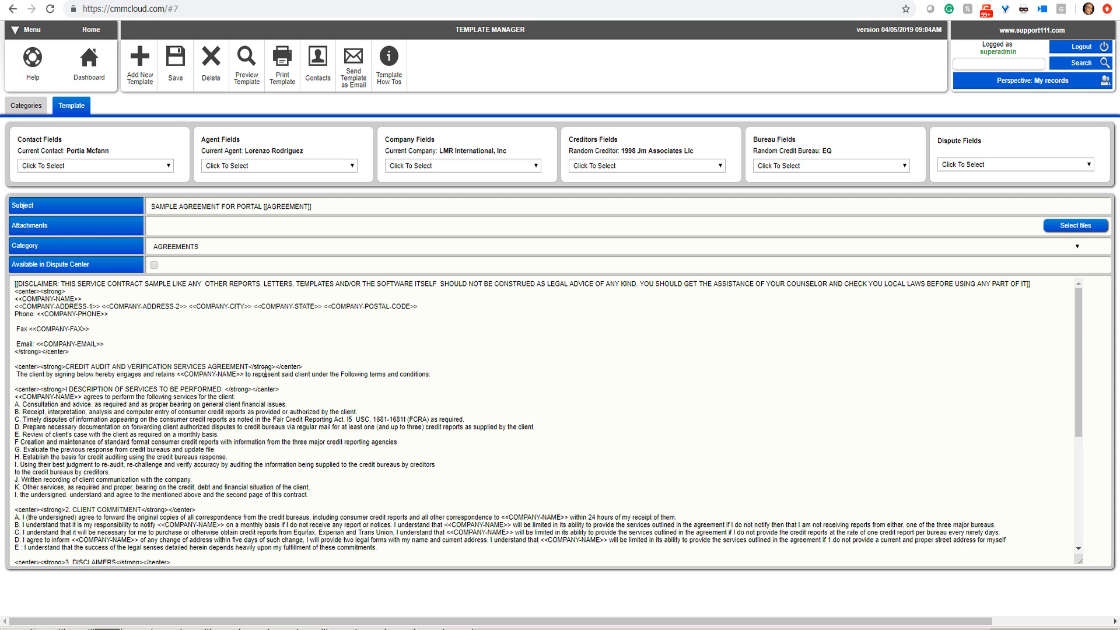
Step: Copy the entire body text of the sample portal agreement
left_click(448, 375)
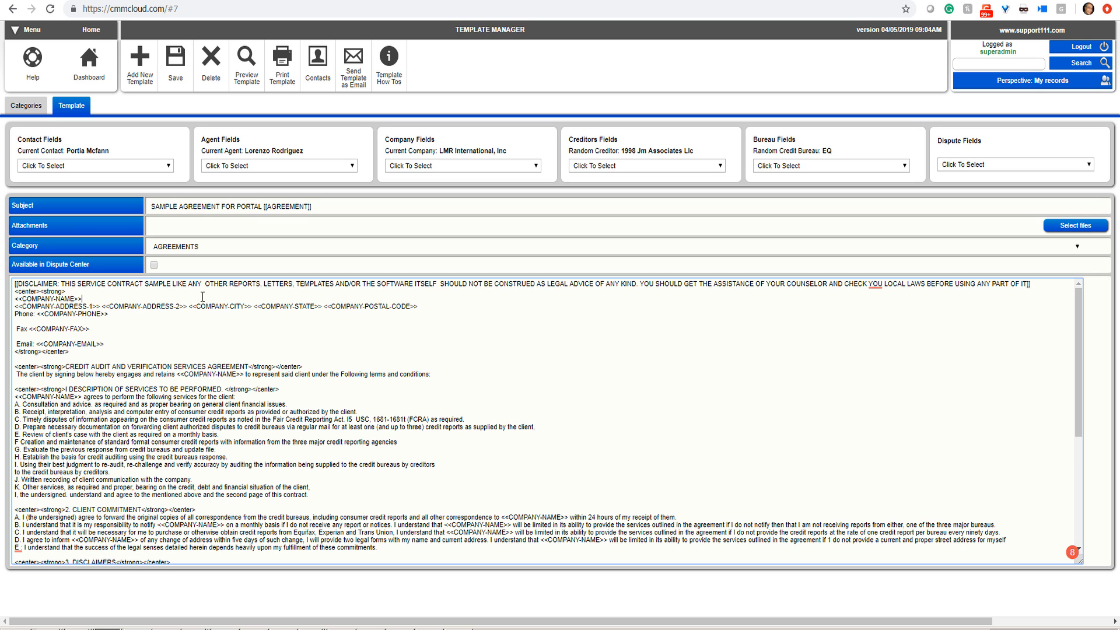
key("ctrl+a")
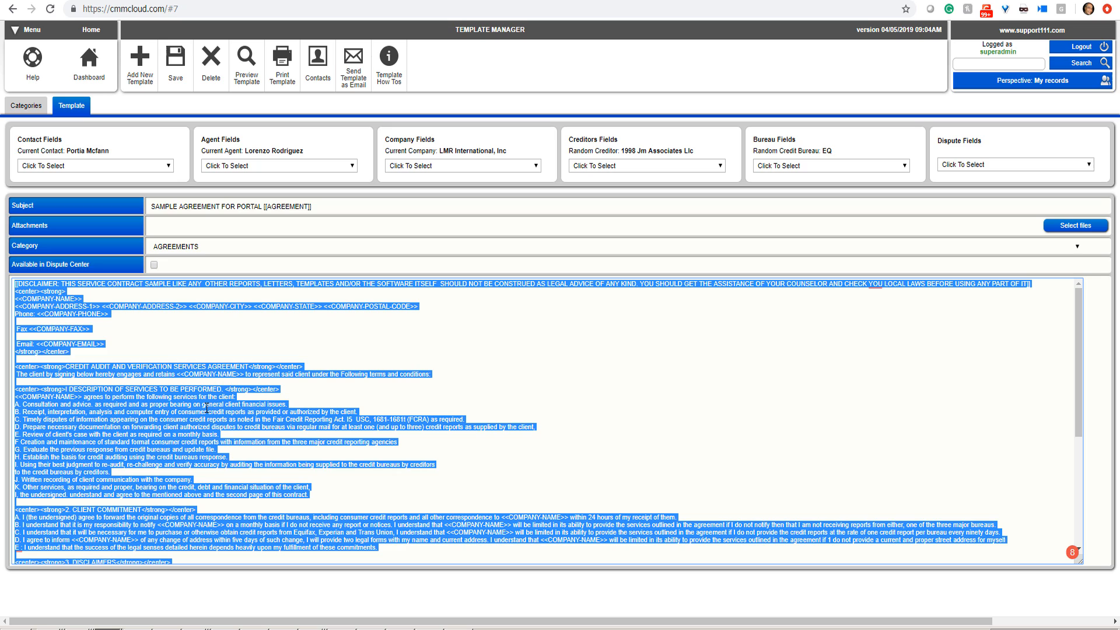
right_click(191, 389)
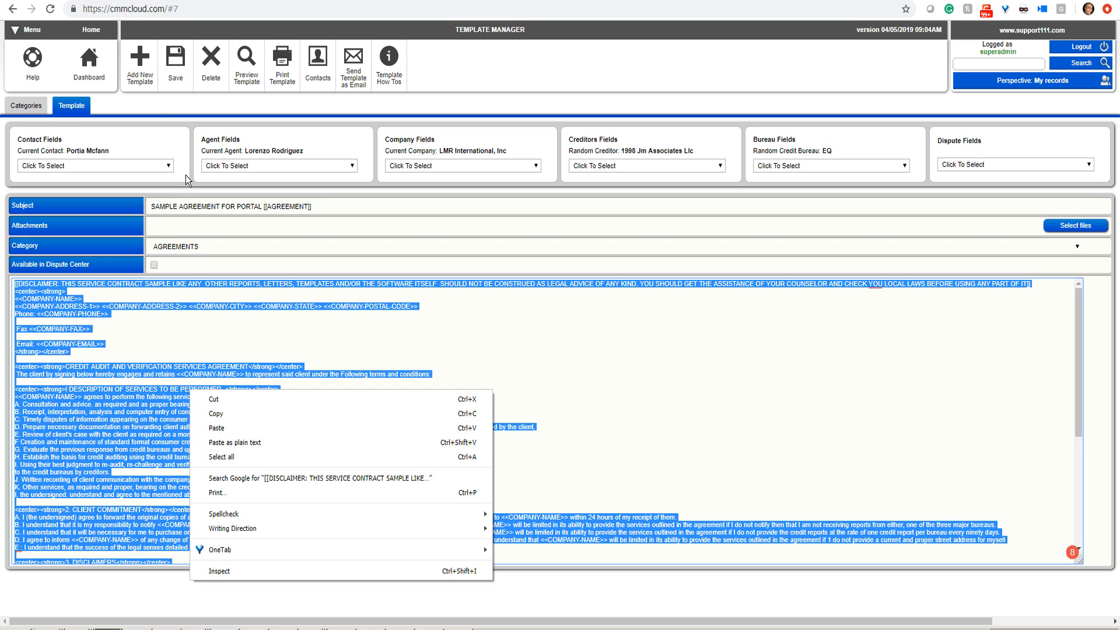
Step: Add a new template with the subject "My OWN AGREEMENT" and assign it to the AGREEMENTS category
left_click(140, 62)
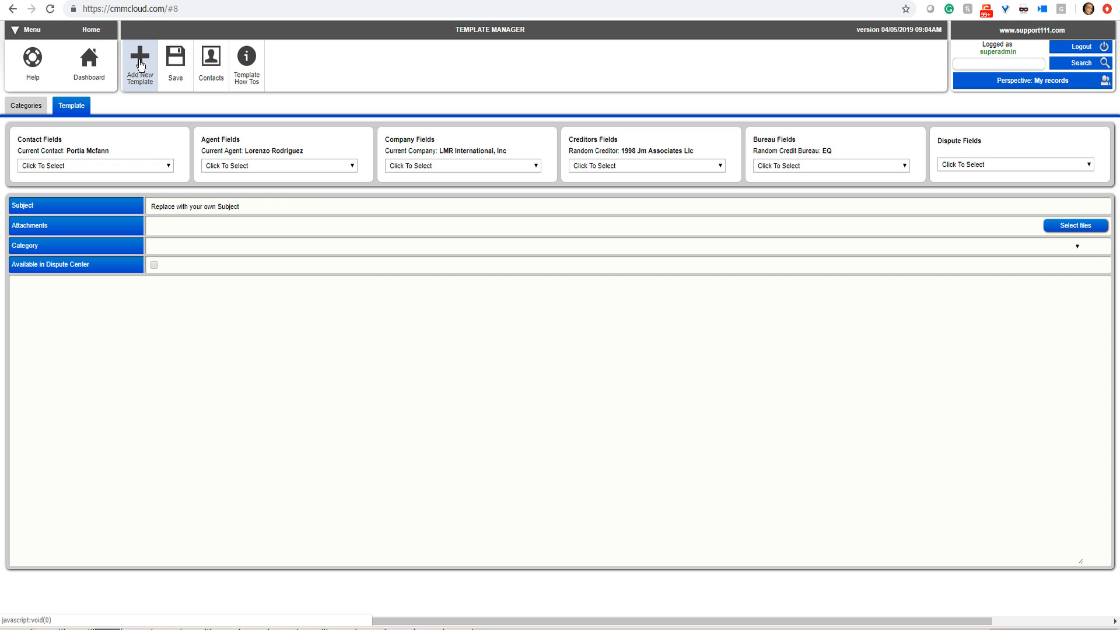
left_click(179, 213)
key("ctrl+a")
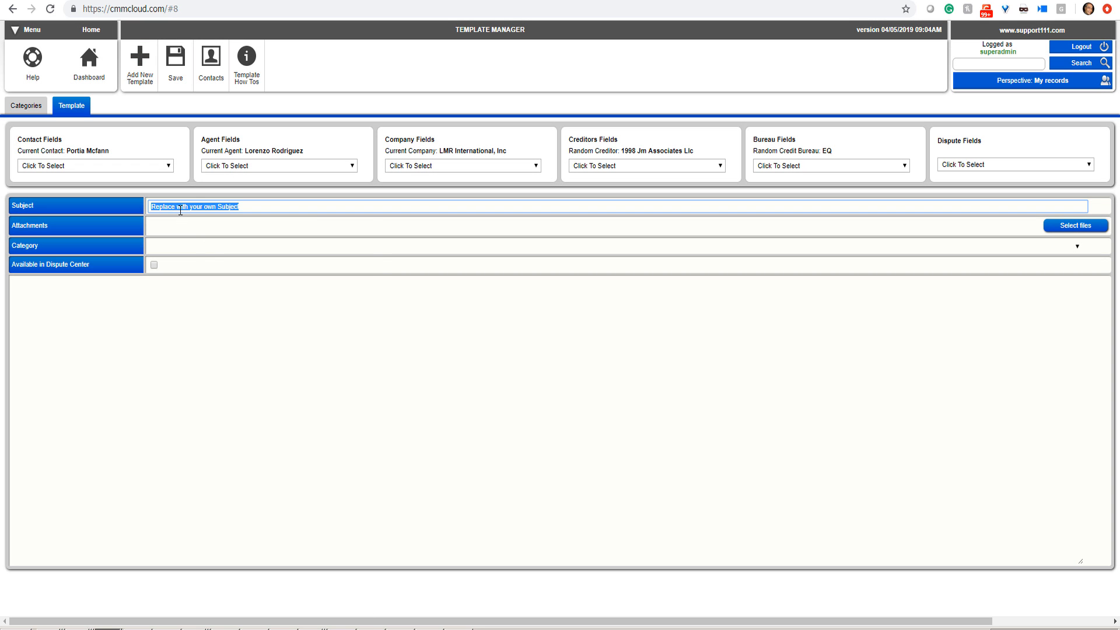
type("My OWN AGREEMENT")
left_click(176, 247)
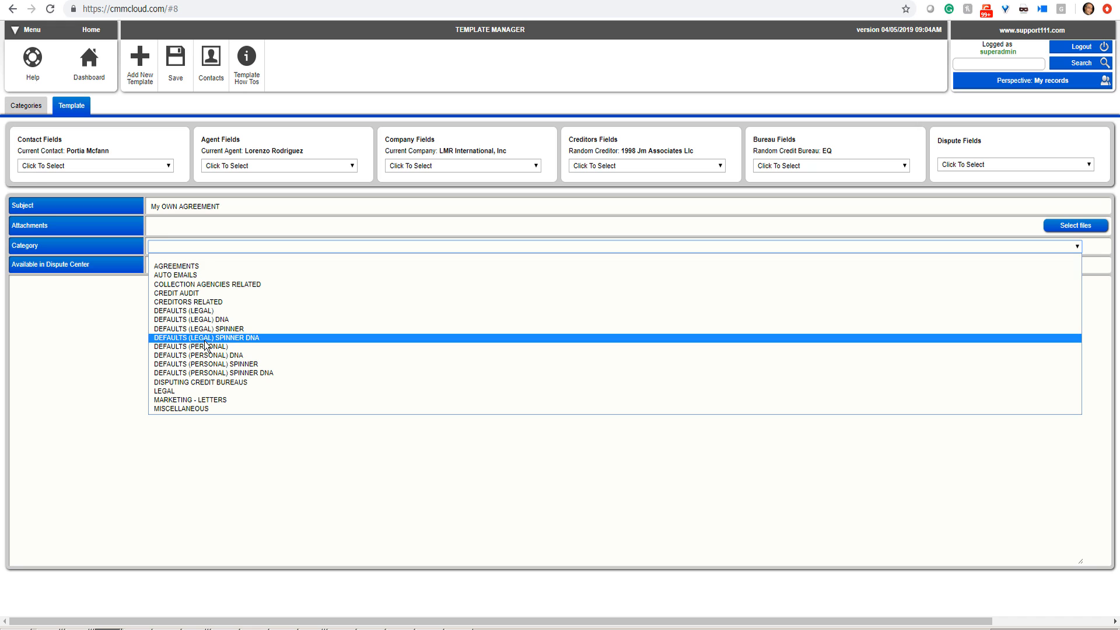
left_click(186, 267)
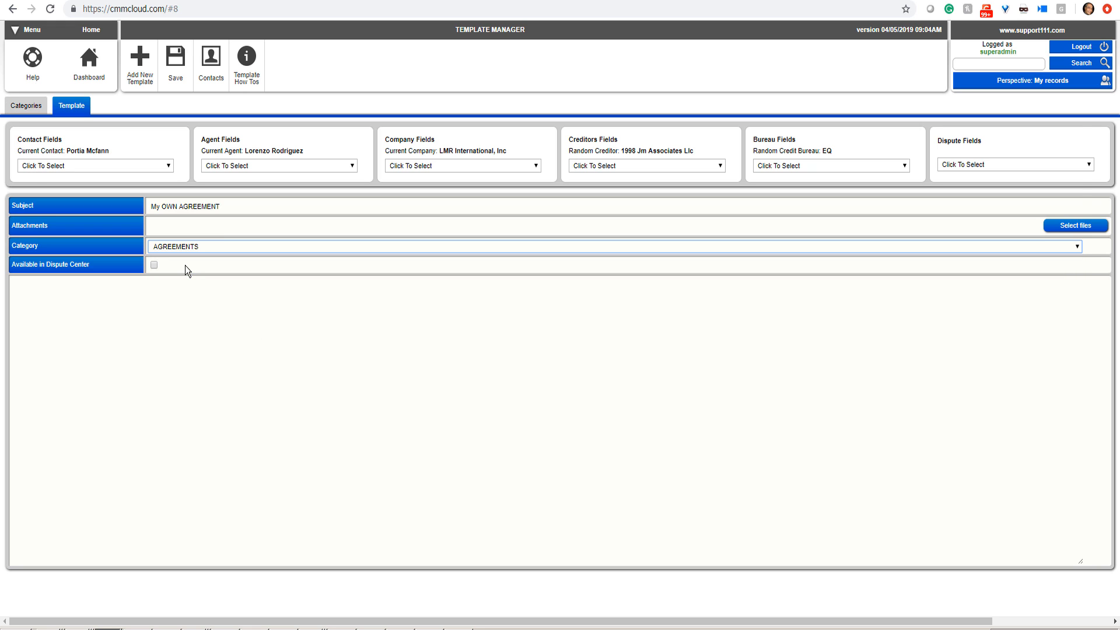
Step: Paste the copied agreement text into the new template's body and correct "YOU" to "YOUR" in the disclaimer
left_click(157, 327)
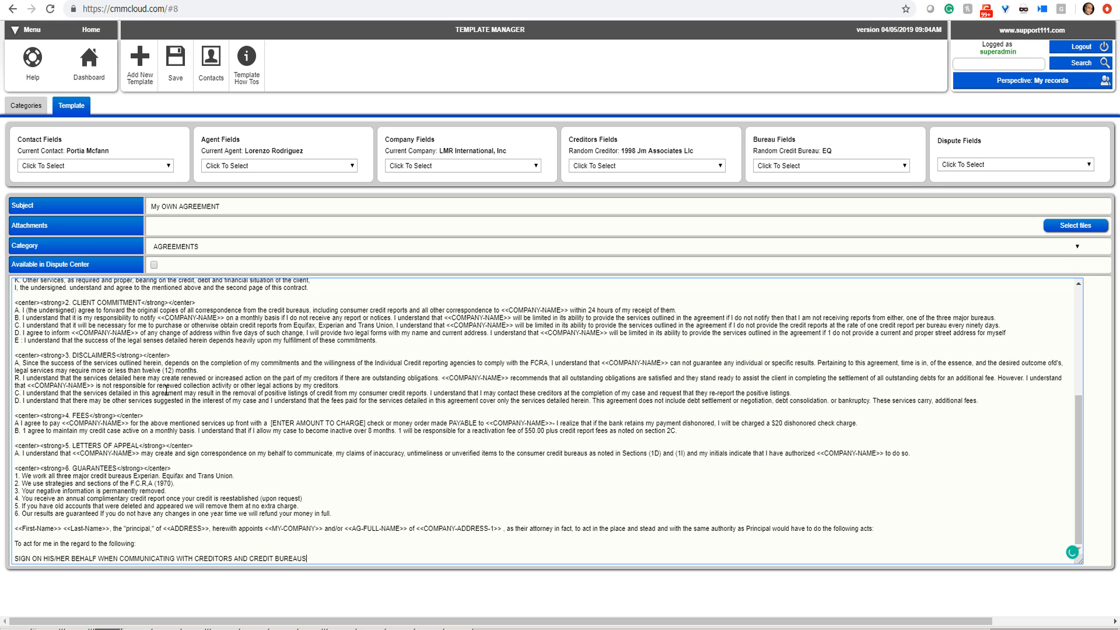
scroll(167, 390, "up", 4)
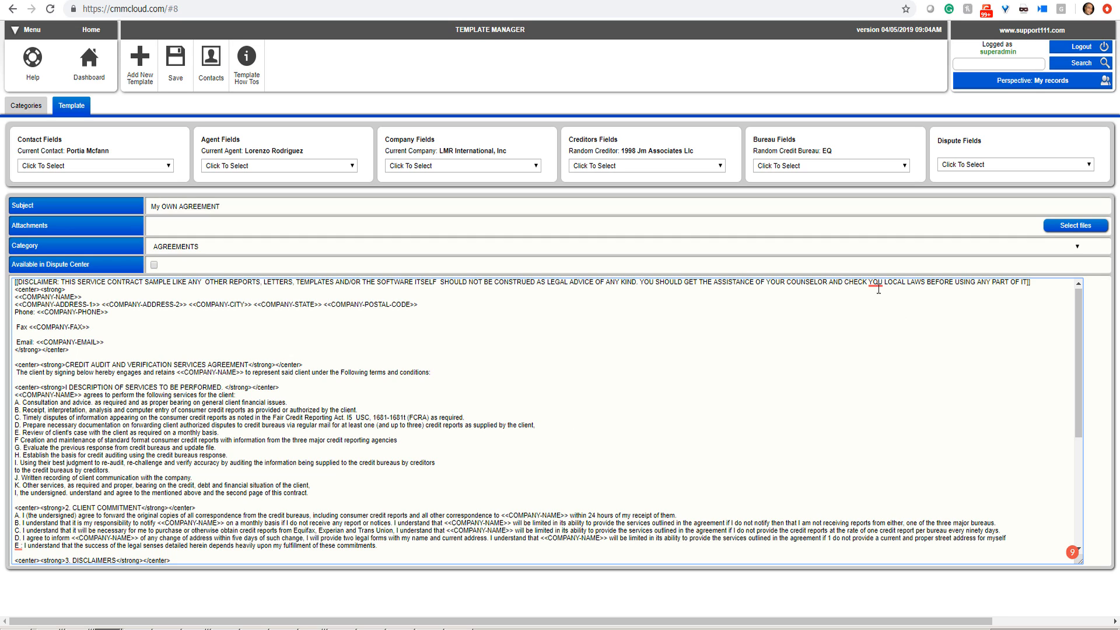
mouse_move(881, 282)
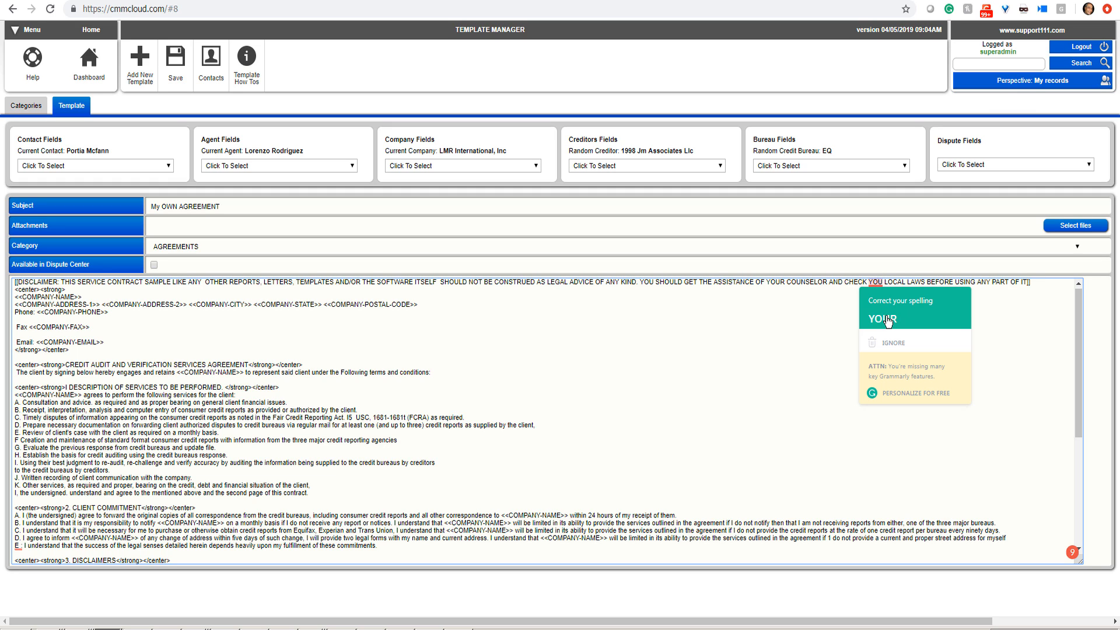
left_click(886, 319)
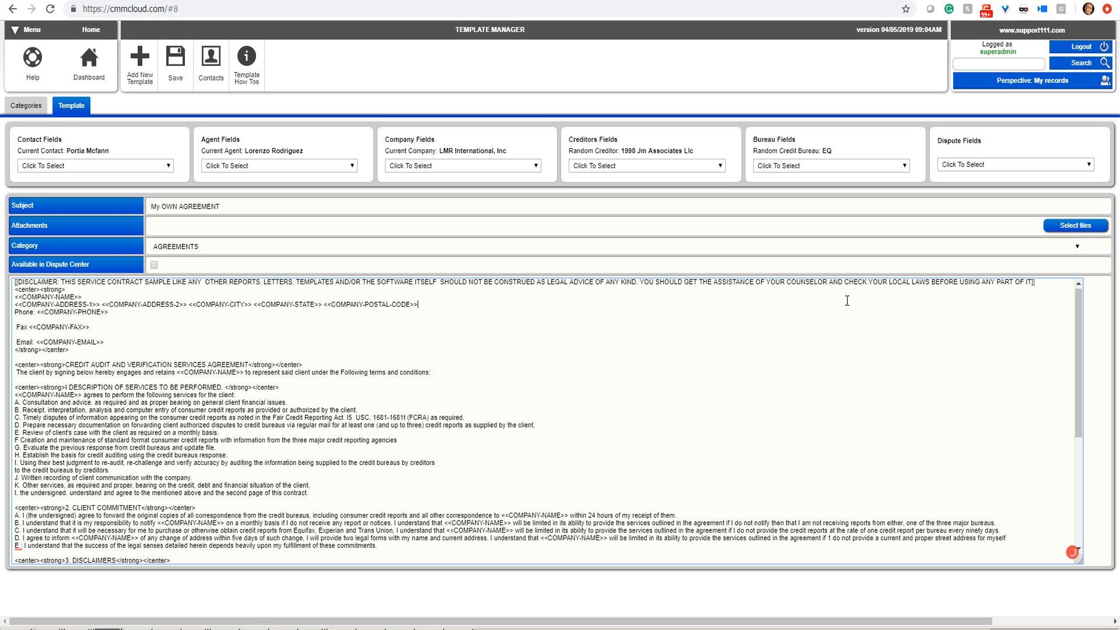
Step: Change the new template's subject to "MY OWN AGREEMENT [[AGREEMENT]]" and save the template
left_click(159, 206)
key("BackSpace")
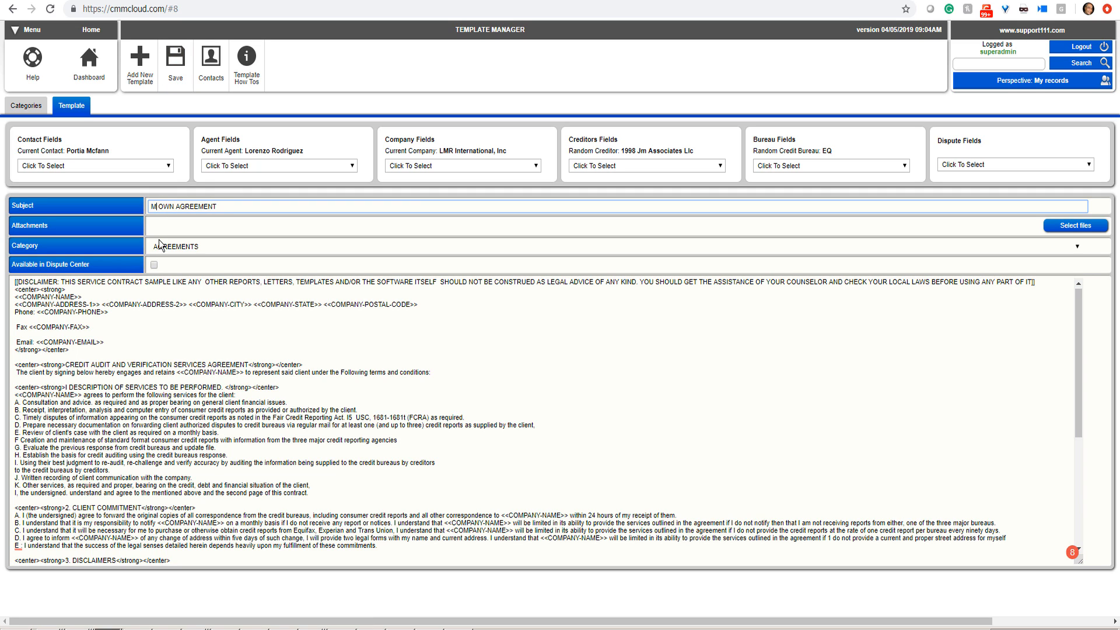
type("Y")
type(" [[AGREEMENT")
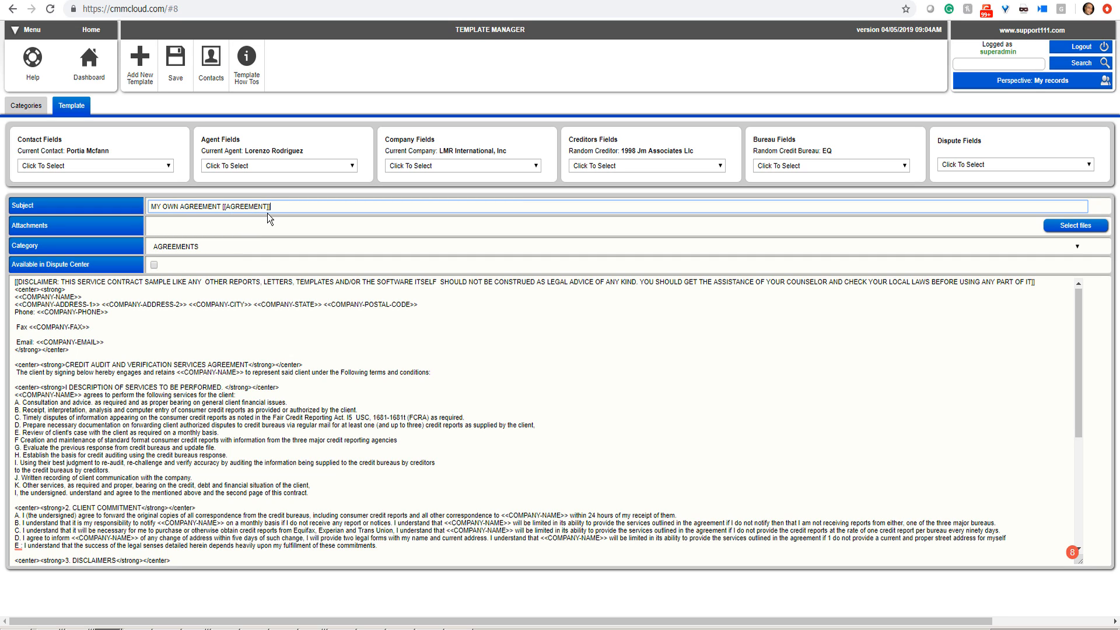
left_click(178, 61)
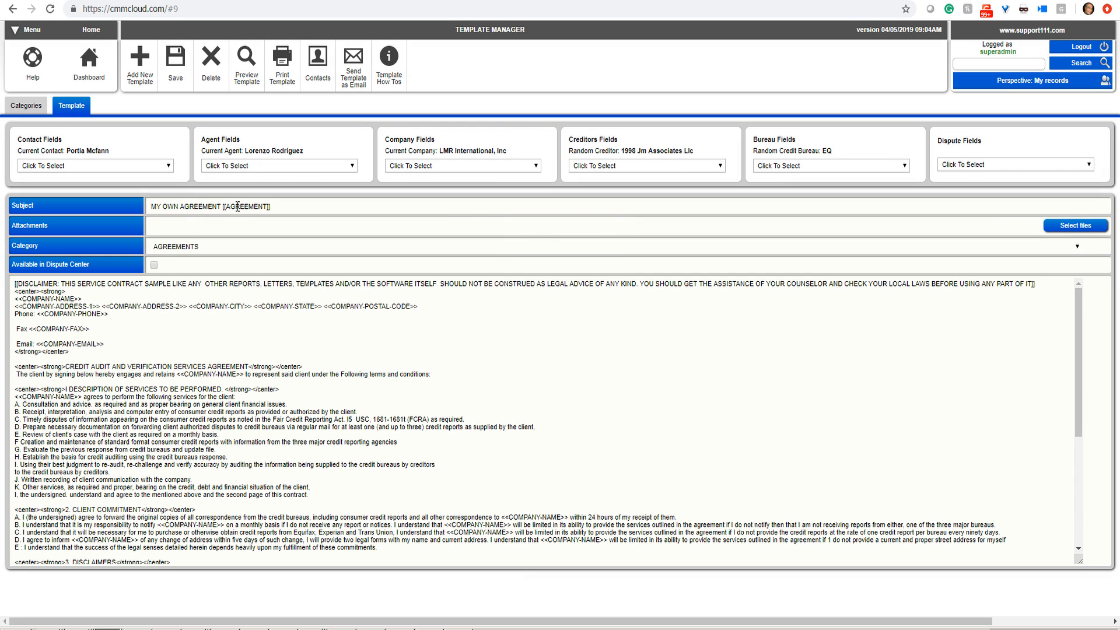
Step: In the SAMPLE AGREEMENT FOR PORTAL template's subject, add a space before the closing brackets of the [[AGREEMENT]] tag and save it
left_click(28, 108)
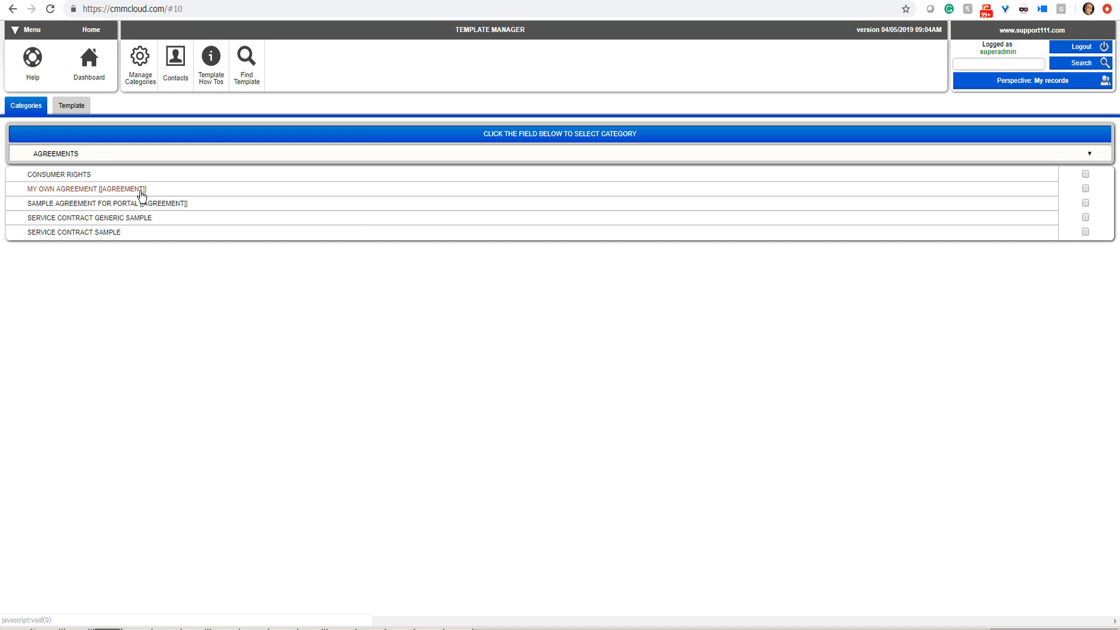
left_click(133, 203)
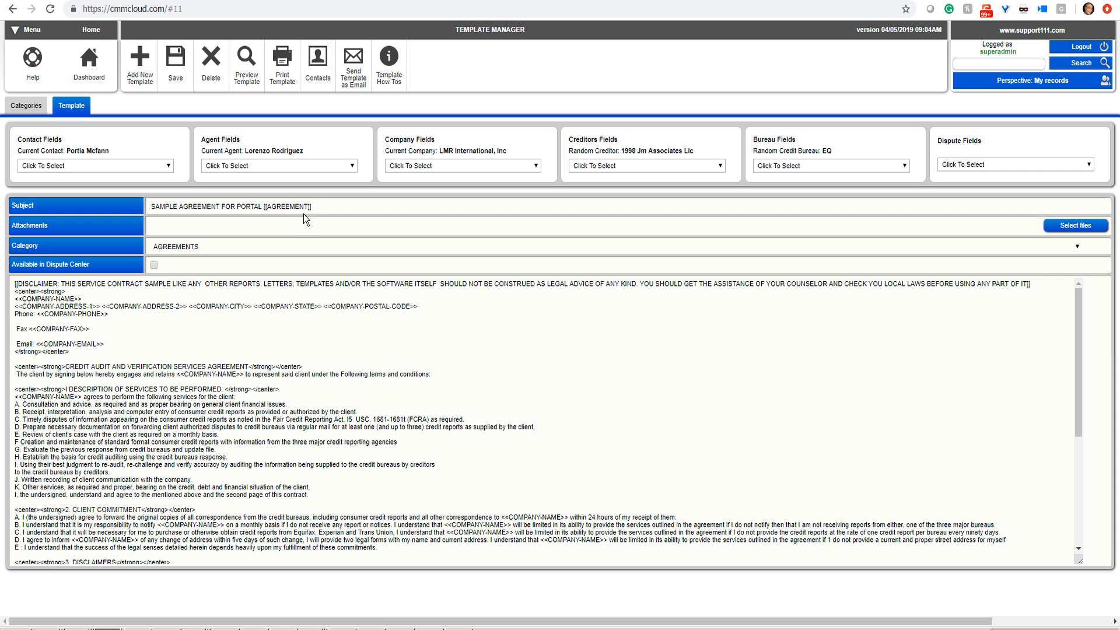
left_click(320, 207)
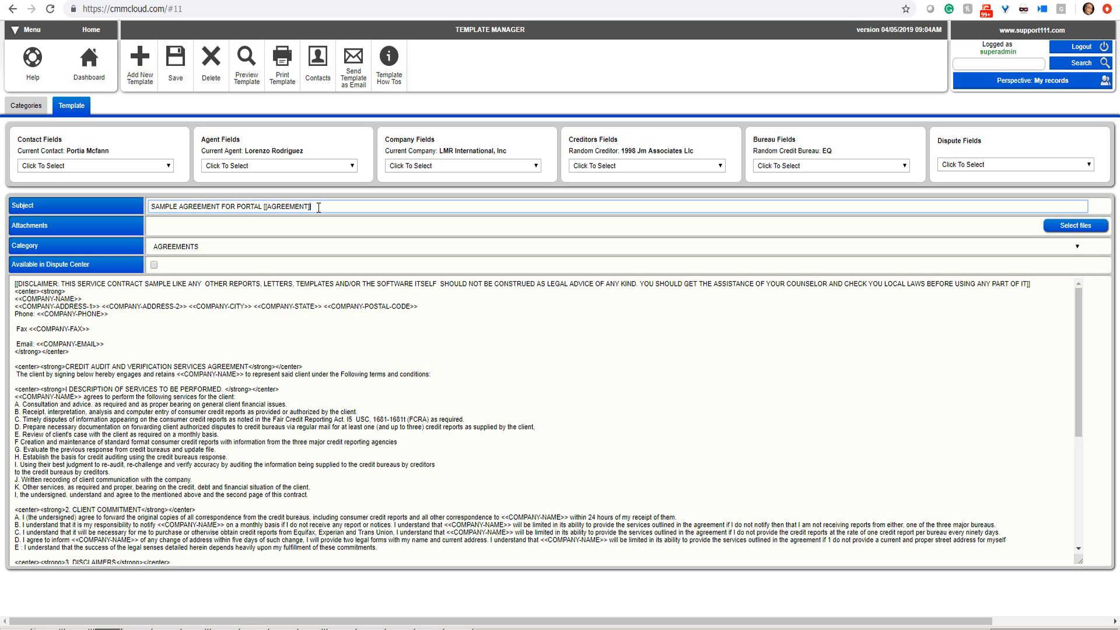
key("Left")
key("Left")
left_click(176, 61)
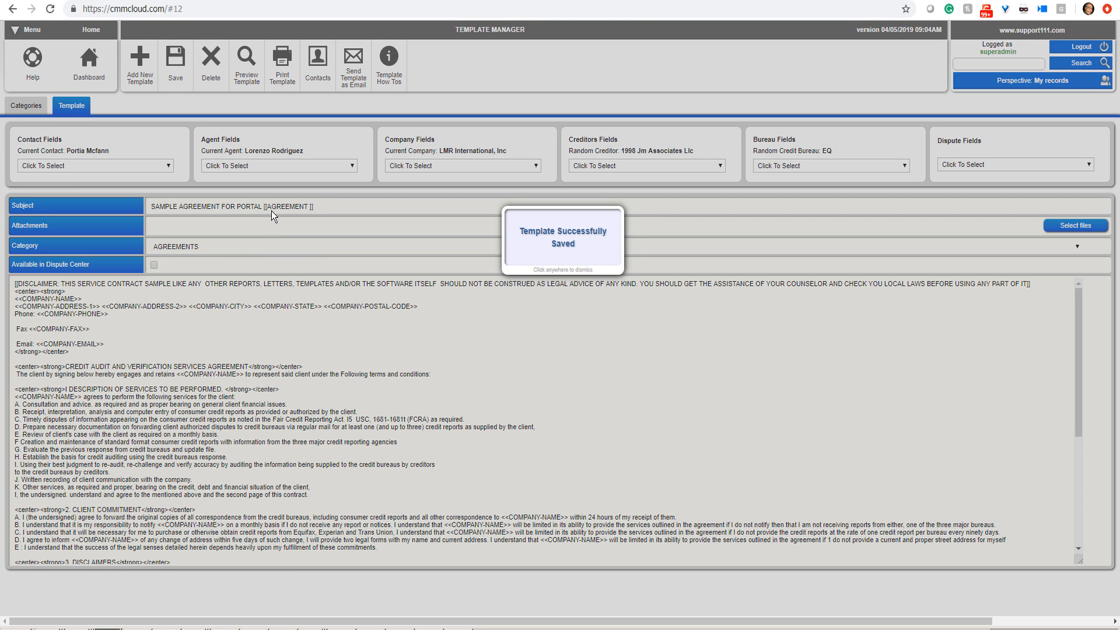
left_click(272, 212)
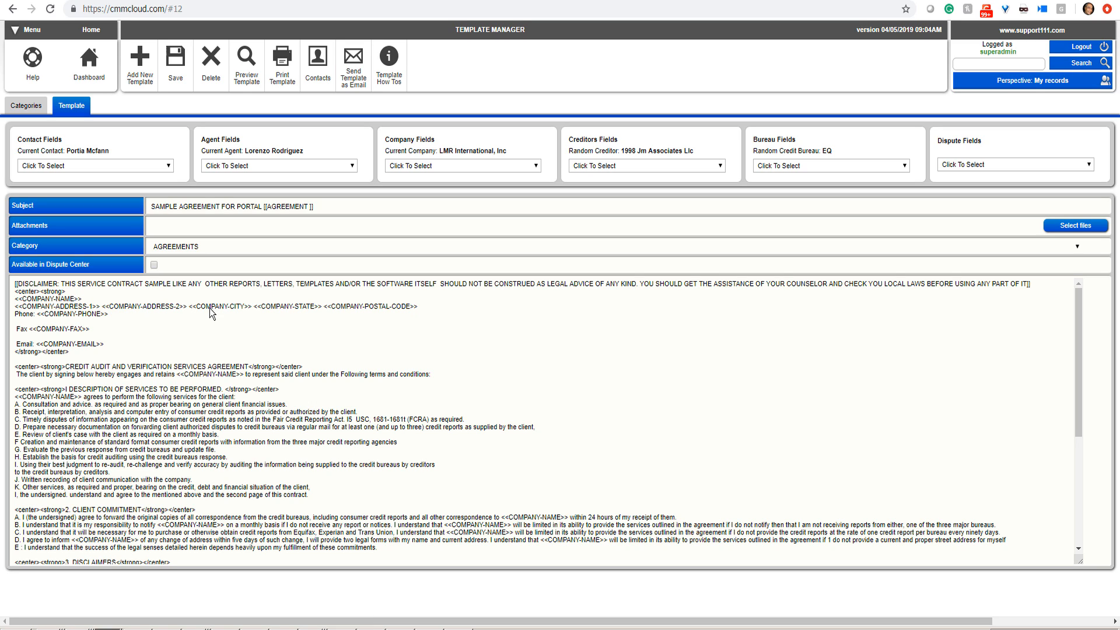
Step: Examine the merge fields available for contacts, agents, company, creditors and bureaus in the template editor
left_click(165, 169)
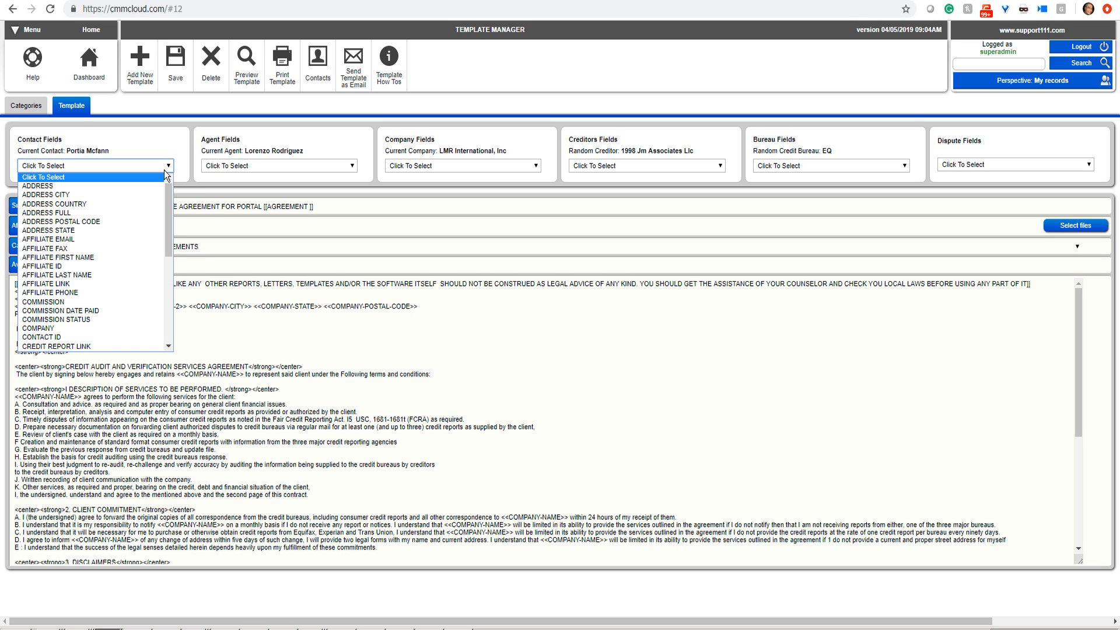
left_click(285, 169)
left_click(286, 169)
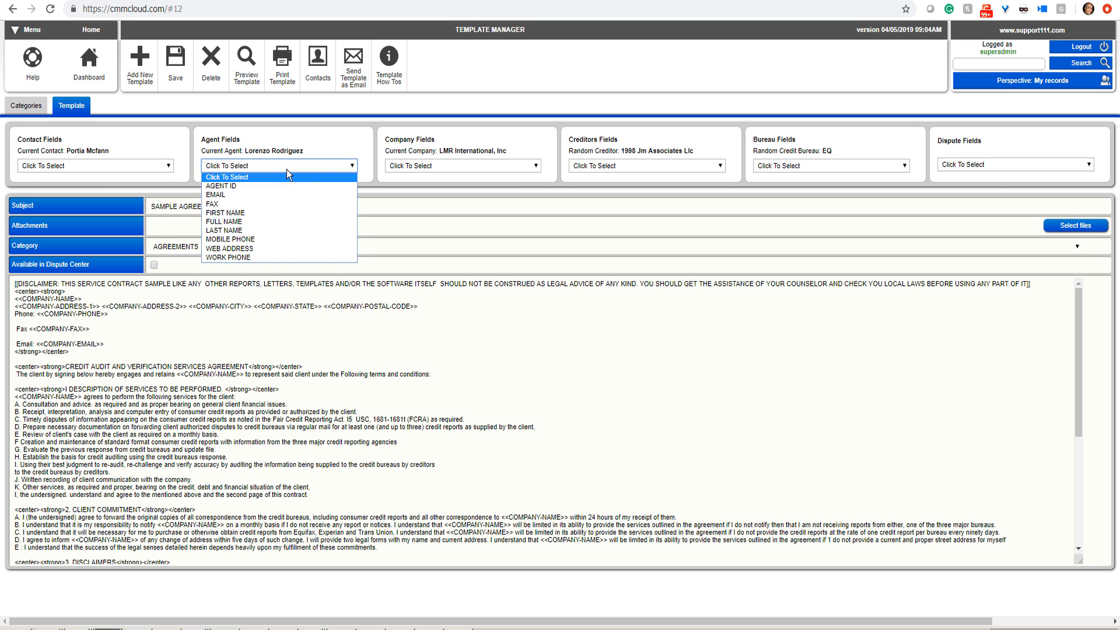
left_click(446, 168)
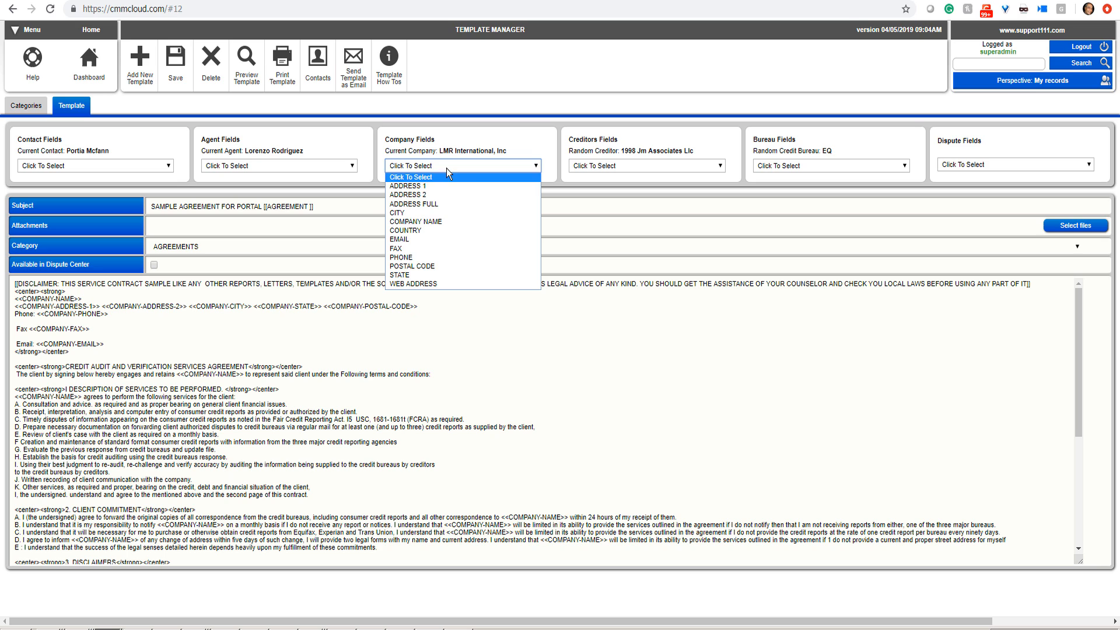
left_click(606, 167)
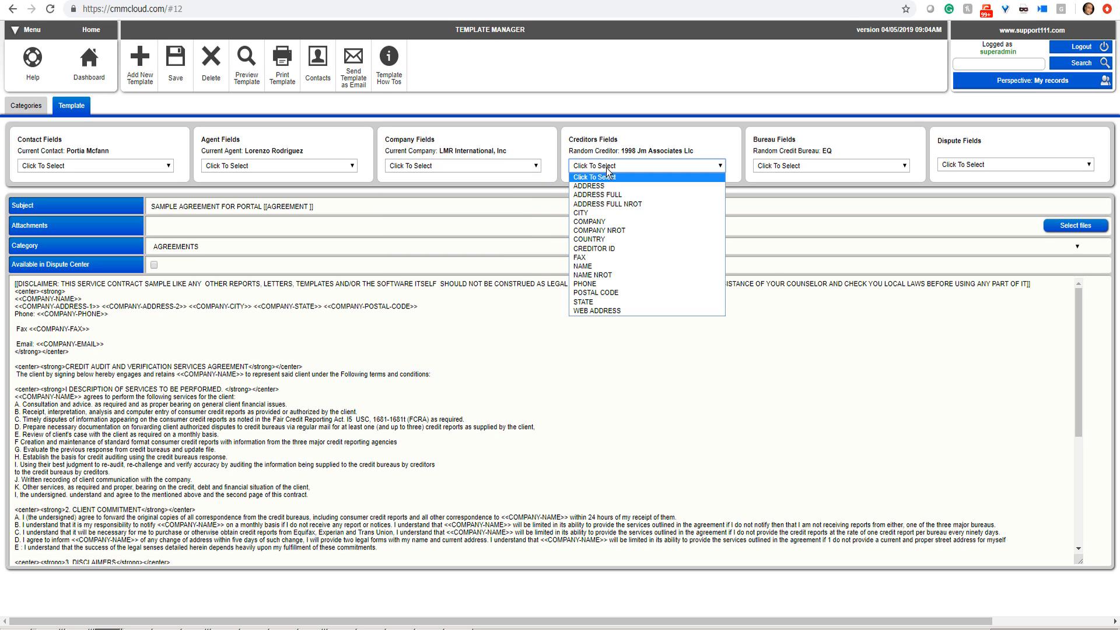
left_click(805, 167)
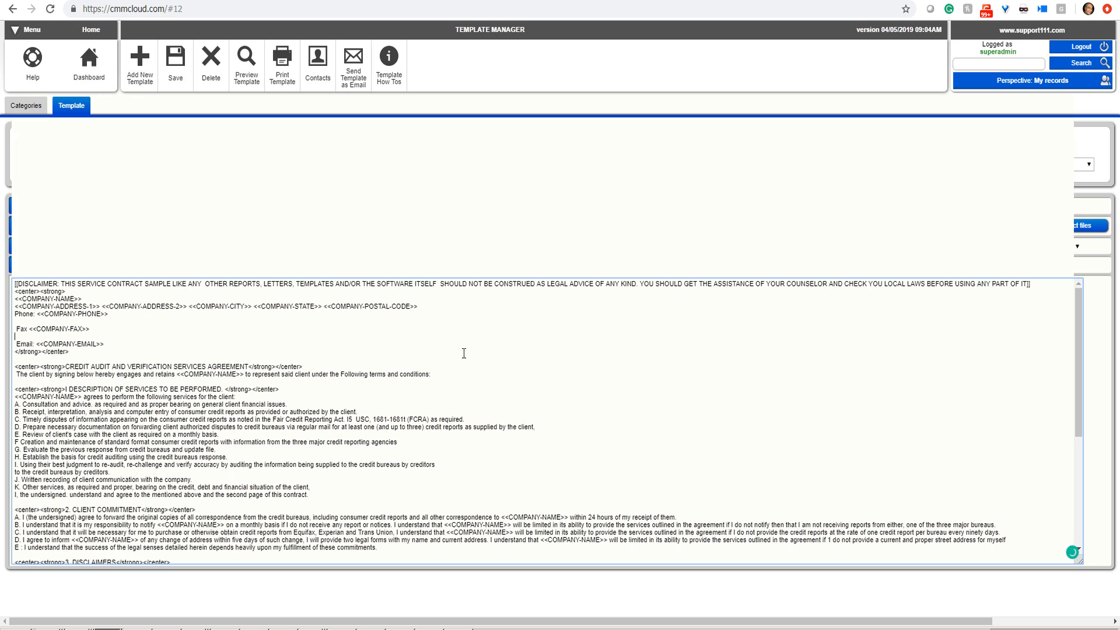